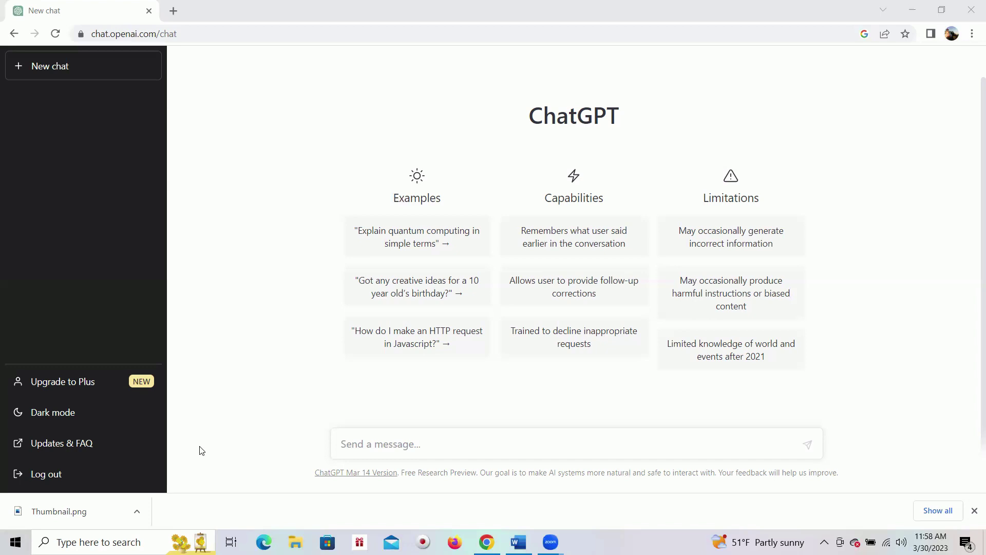
- Request index.html code for a compound interest calculator, then stop the reply partway through
left_click(365, 442)
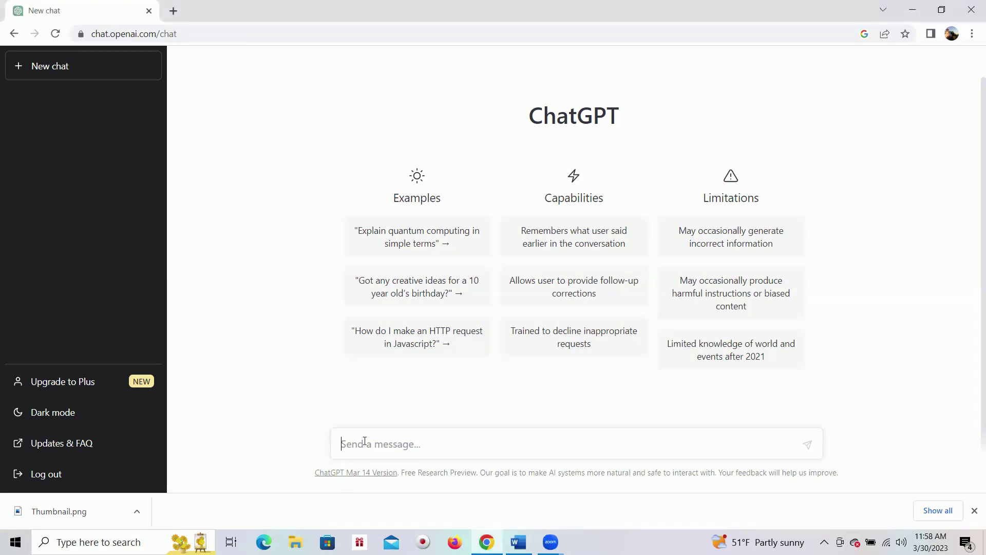
type("Please give me the code for an ")
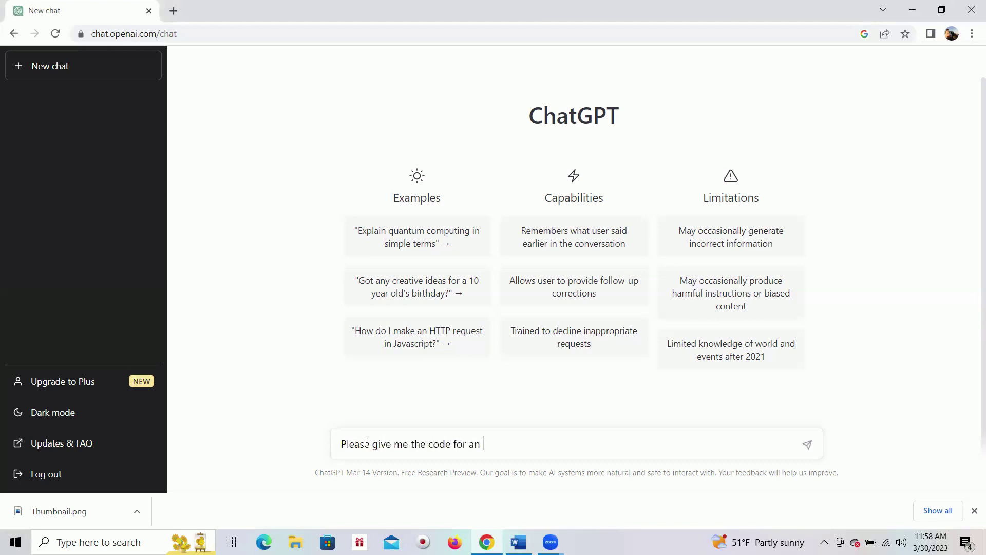
type("index.html page with a comp")
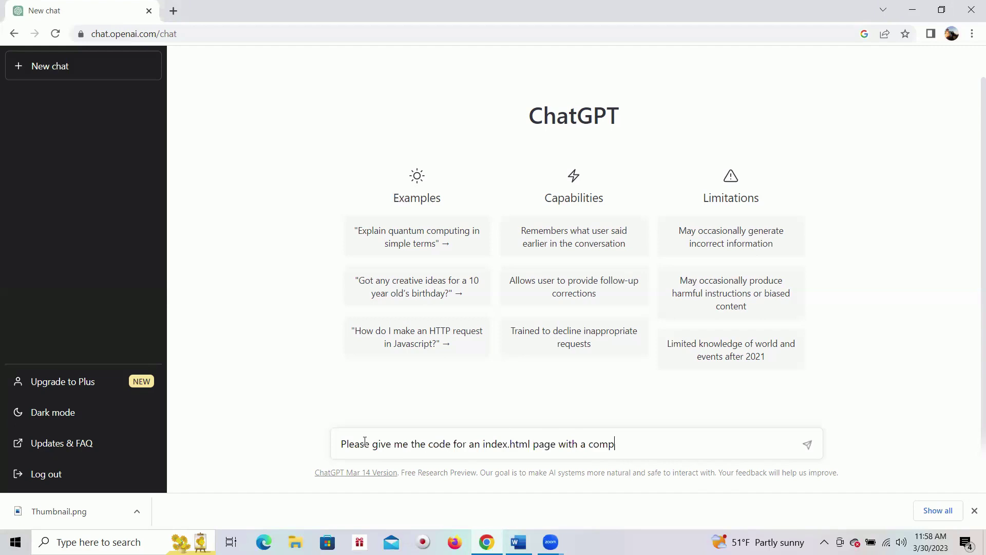
type("ound interest calculator")
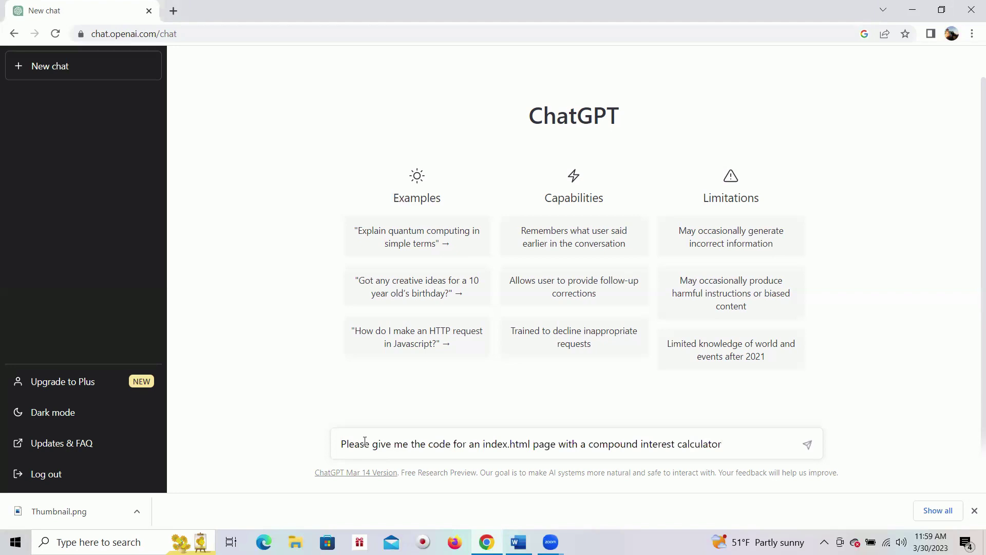
key("Return")
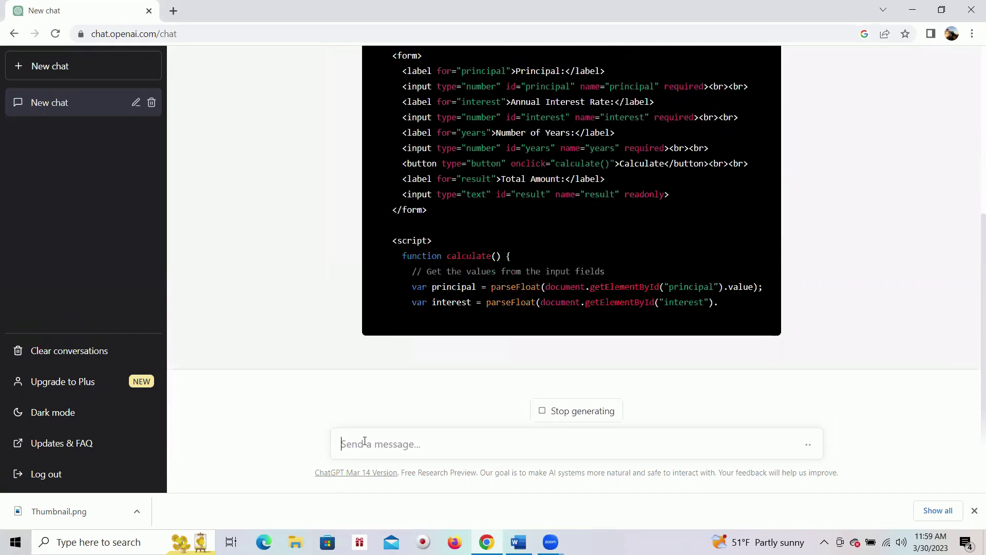
left_click(575, 411)
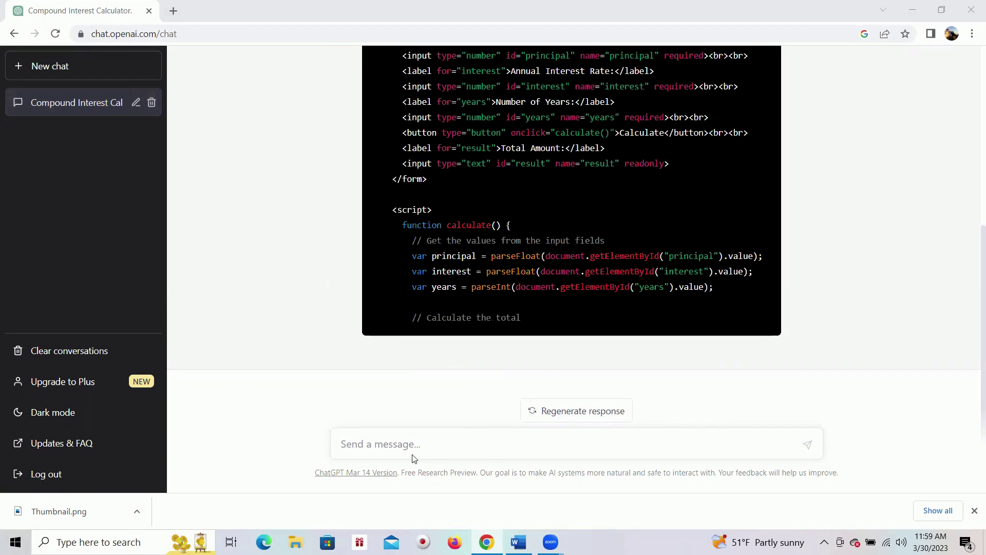
- Ask ChatGPT to write a paper about Hulk Hogan in a witty, funny, engaging tone
left_click(398, 446)
type("write ")
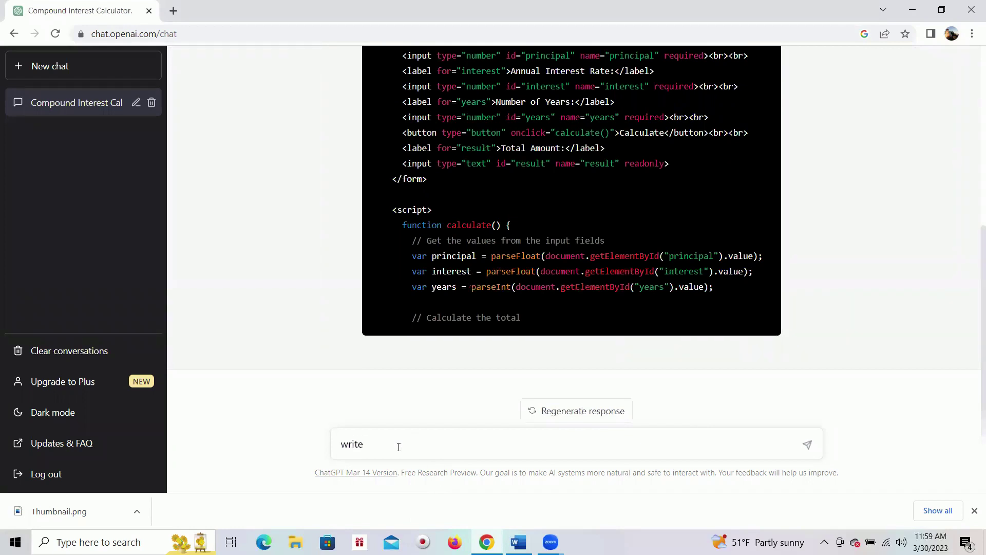
type("a papeer")
key("BackSpace")
key("BackSpace")
key("BackSpace")
key("BackSpace")
type("er about")
type("Hulk Hogan ")
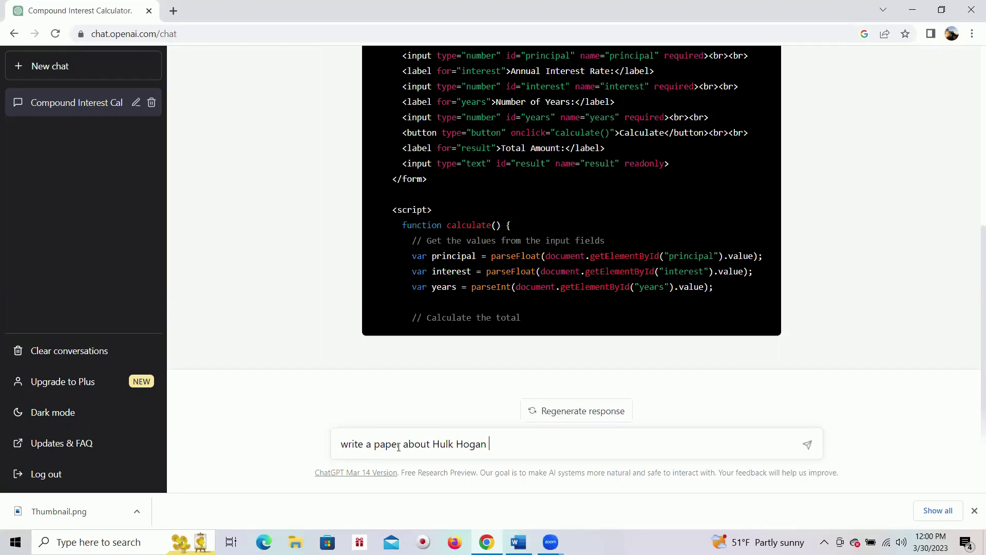
type("in a witty, funny engaging tone")
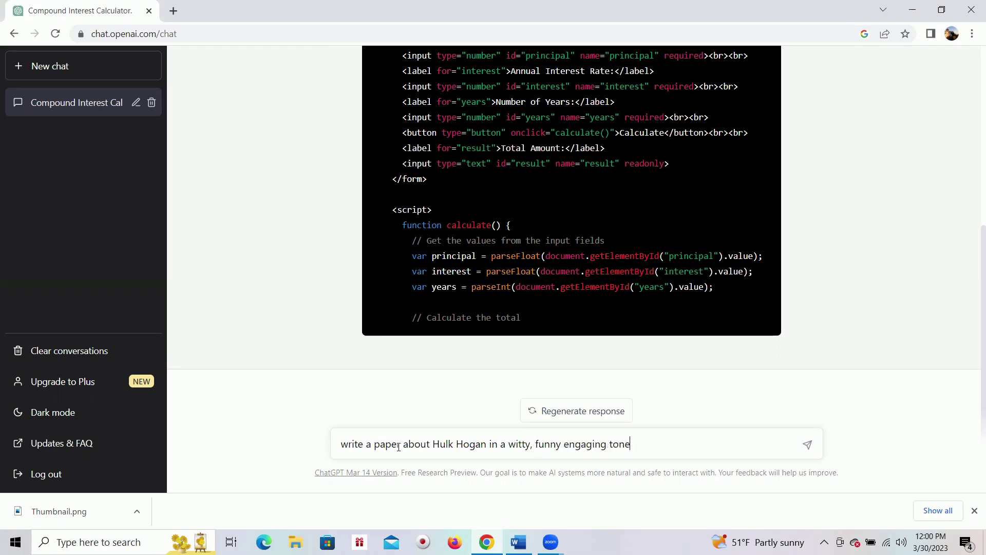
key("Return")
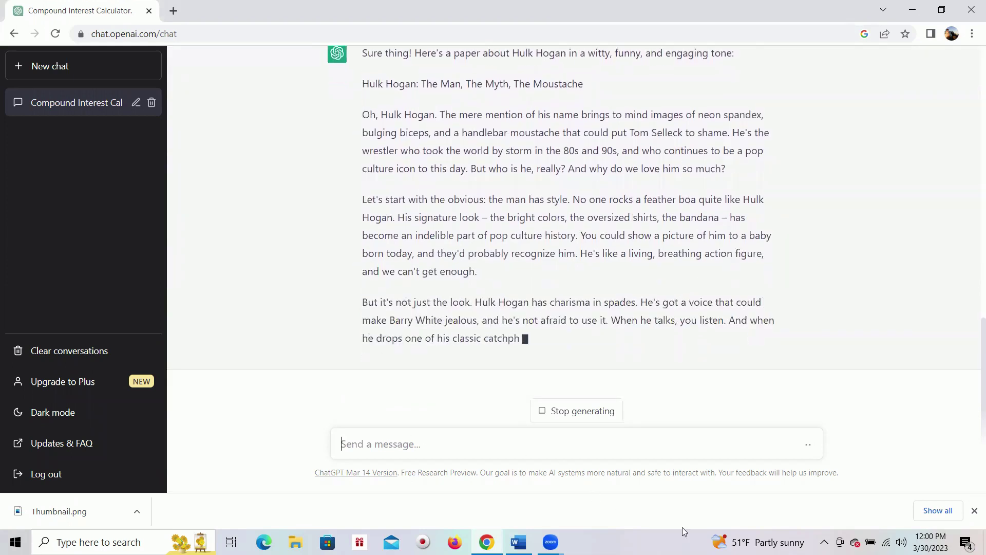
- Stop the Hulk Hogan paper and request a podcast introduction on Bears in Joe Rogan's style
left_click(579, 413)
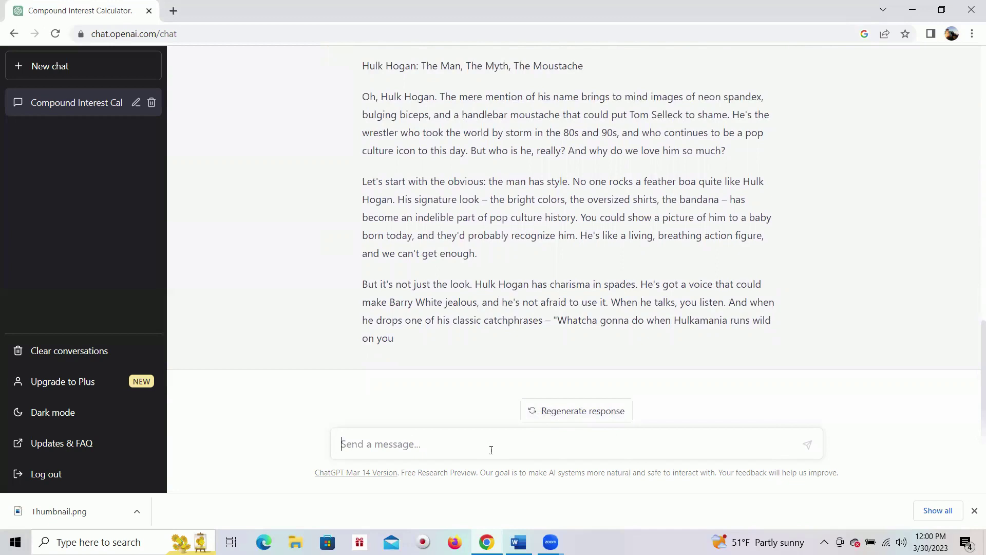
type("Wirte a ")
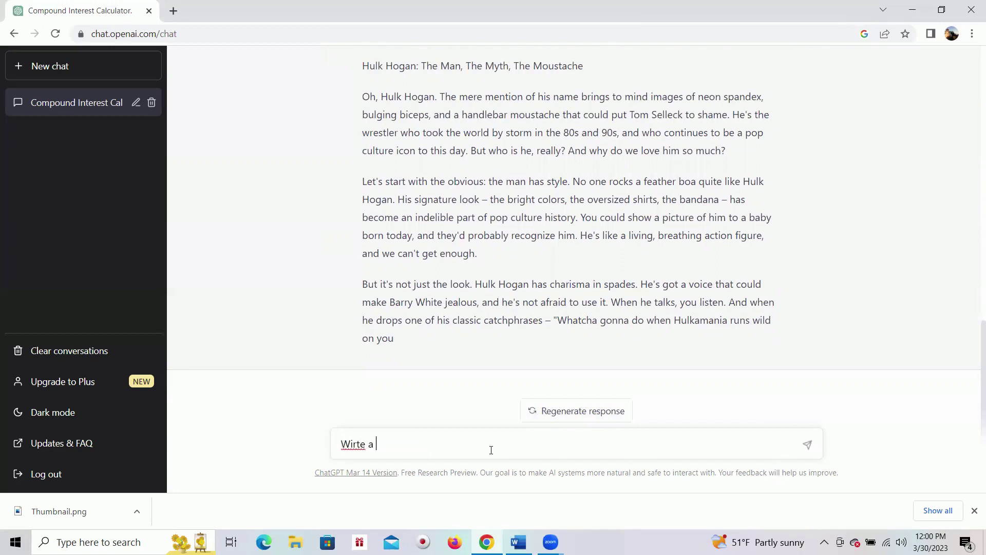
type("podcast i")
type("ntrod")
type("tion")
key("BackSpace")
key("BackSpace")
key("BackSpace")
key("BackSpace")
key("BackSpace")
key("BackSpace")
key("BackSpace")
key("BackSpace")
key("BackSpace")
key("BackSpace")
key("BackSpace")
key("BackSpace")
key("BackSpace")
key("BackSpace")
key("BackSpace")
key("BackSpace")
key("BackSpace")
key("BackSpace")
key("BackSpace")
key("BackSpace")
type("rite a podcast indtro")
key("BackSpace")
key("BackSpace")
key("BackSpace")
type("troduciton")
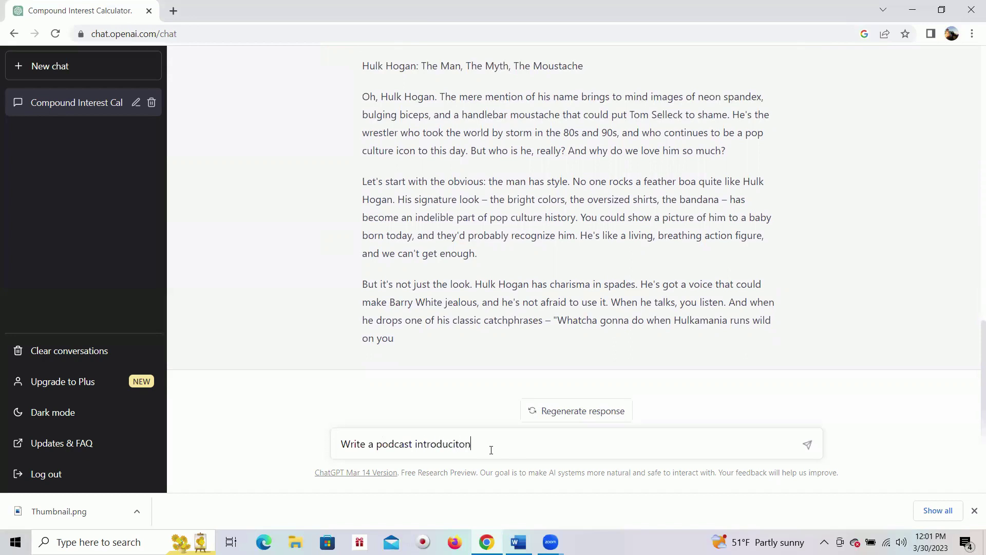
type(" on Bears in the style of J")
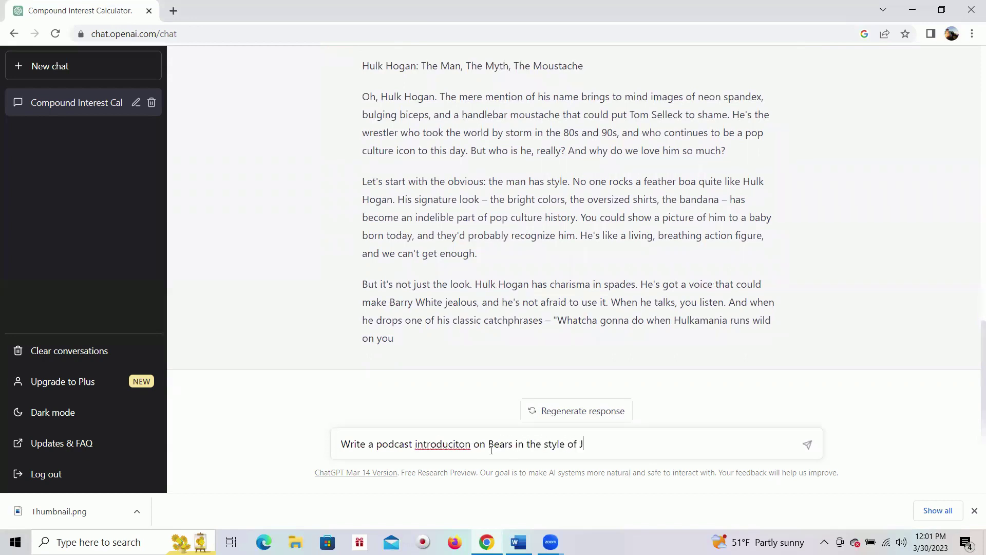
type("oe Rogan")
key("BackSpace")
key("BackSpace")
type("ti")
key("Return")
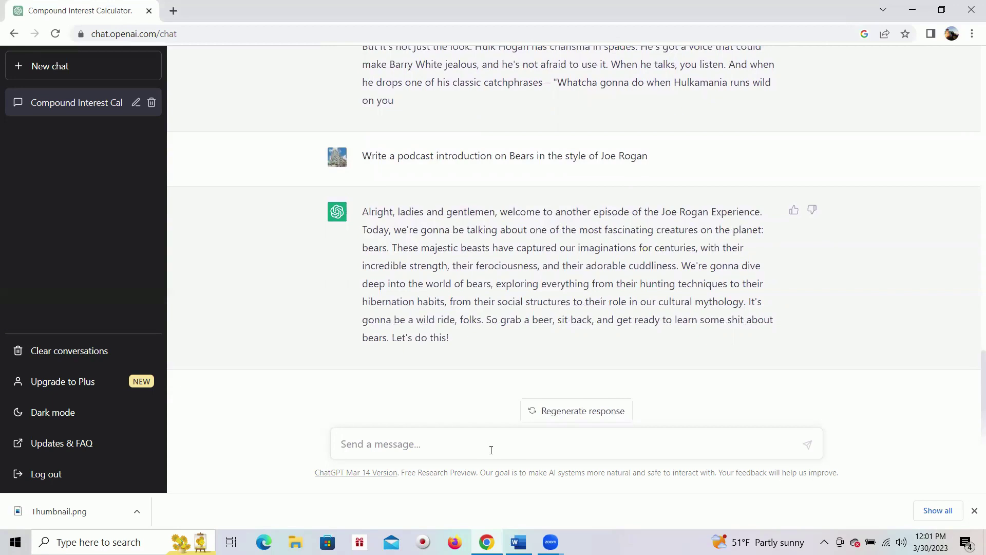
- Ask ChatGPT, acting as a screenwriter, for a fiction-and-fantasy screenplay set in London, England
left_click(430, 443)
type("Act As a screen writer.  You will")
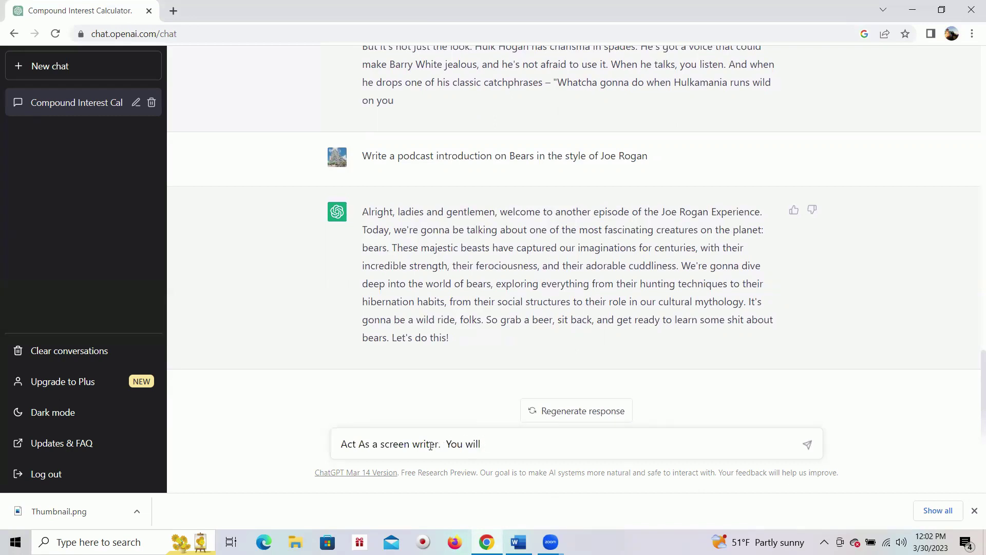
type(" swrite")
type(" a screen pal")
type("y")
key("BackSpace")
key("BackSpace")
key("BackSpace")
type("lay that is ")
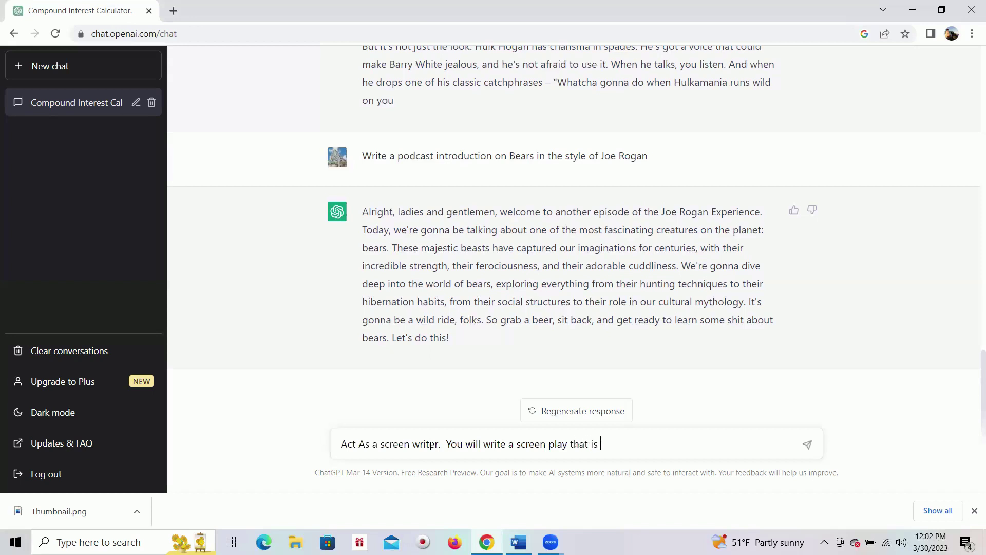
type("fiction and fantasy.  This ")
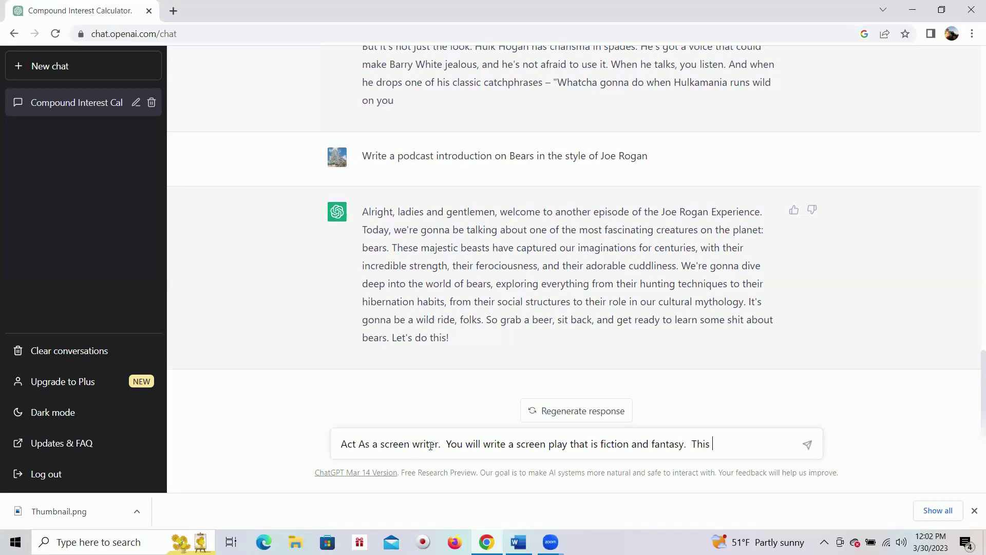
type("screen play needs to take p")
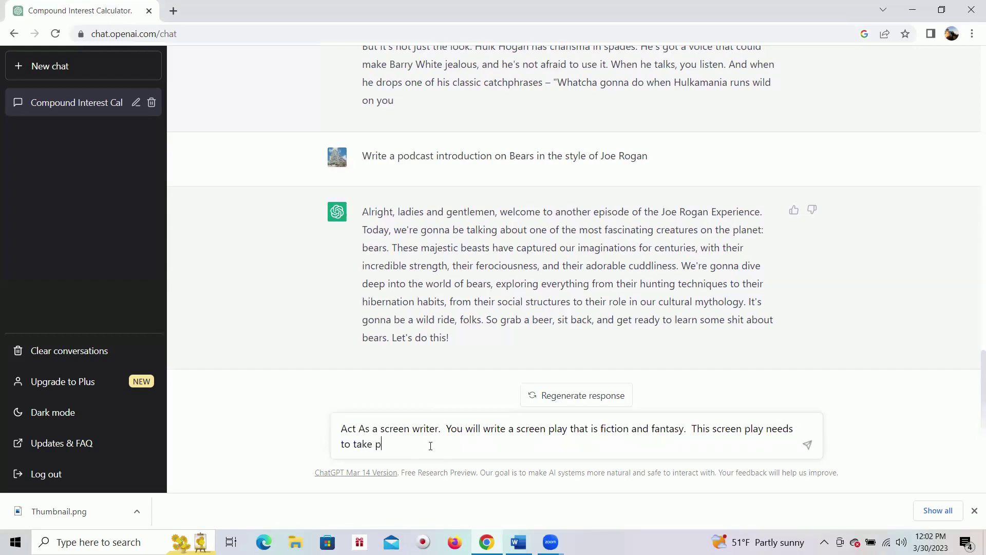
type("lace in London, England.  The sc")
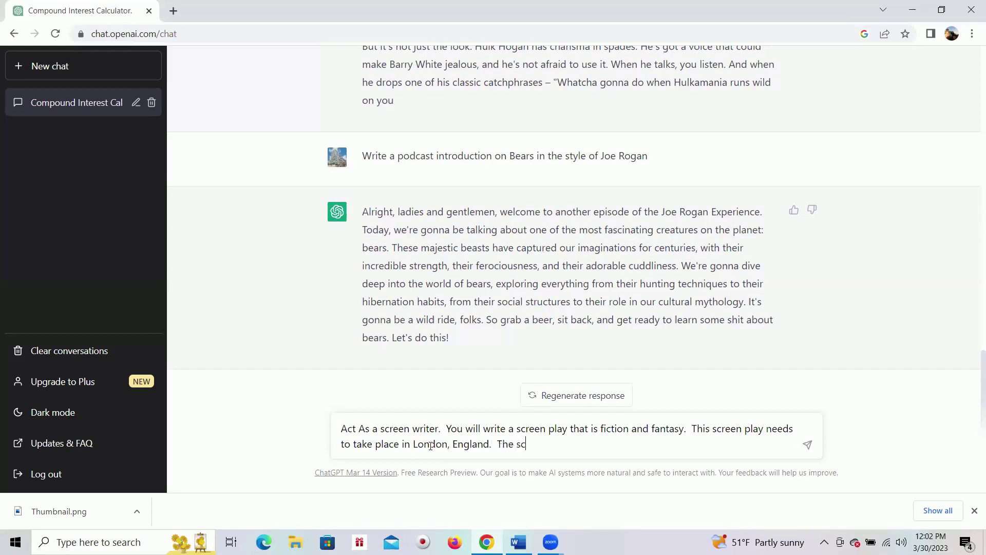
type("reen play shou8ld be full of")
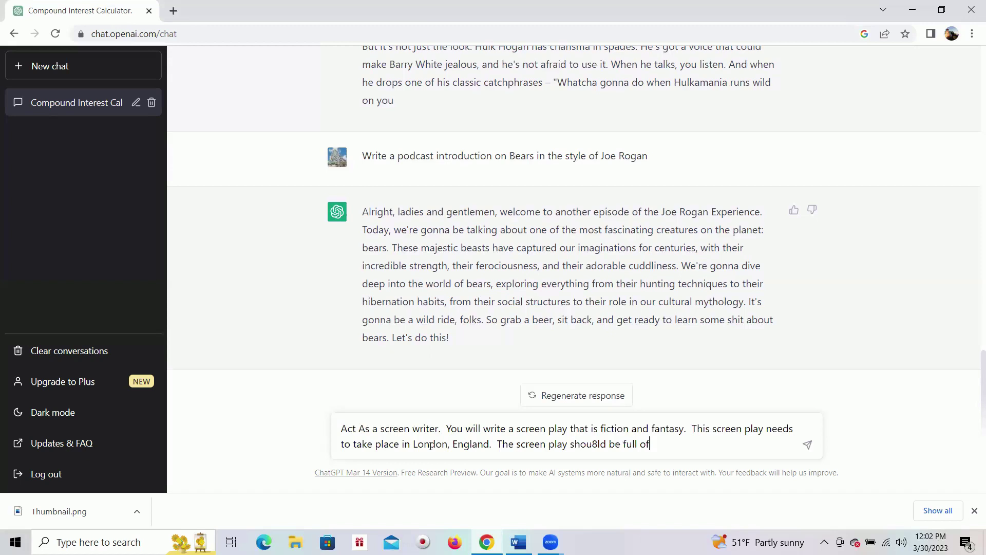
type(" drama with a plot twist at the end")
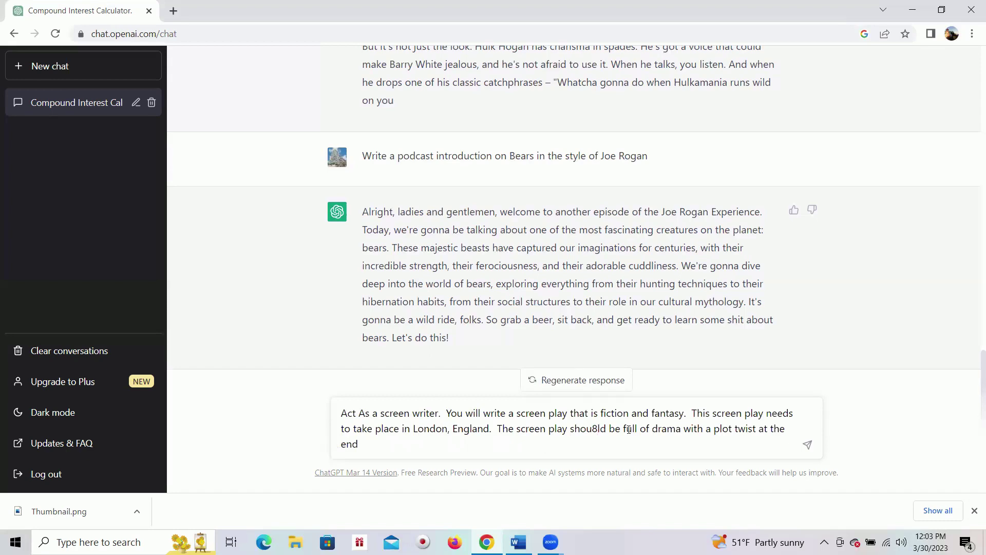
key("BackSpace")
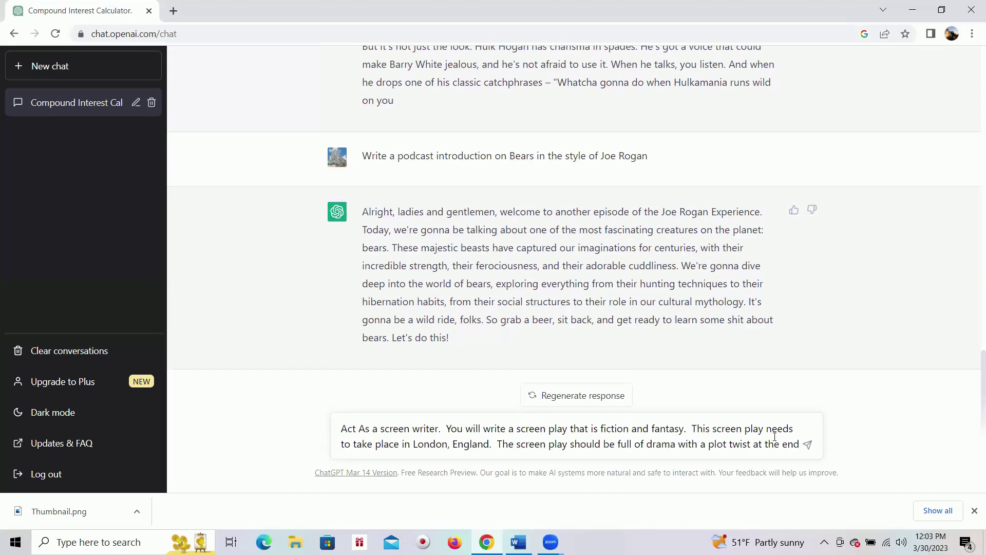
left_click(809, 445)
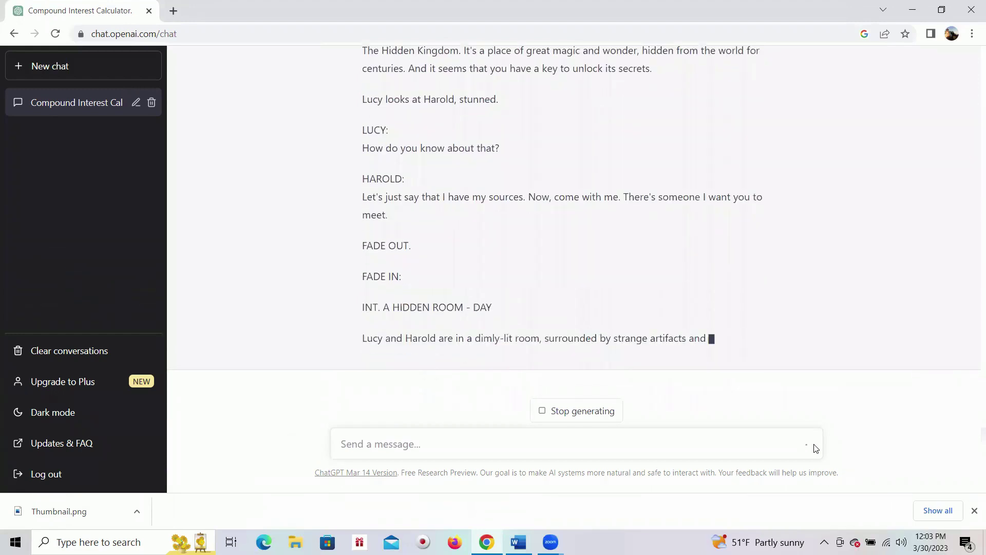
- Stop the screenplay and request five engaging titles for a blog about red wines vs white wines
left_click(576, 411)
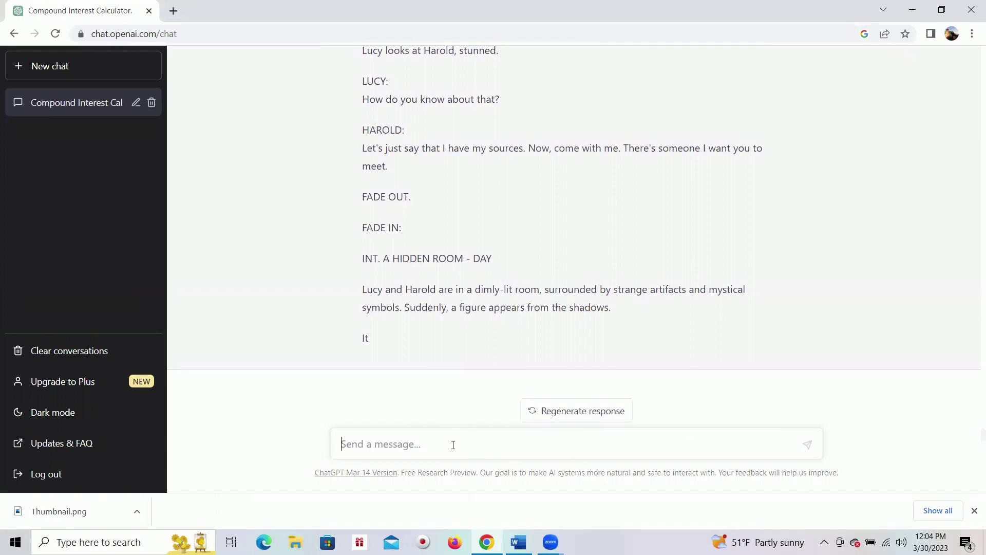
type("Please")
type(" w")
type("rite")
type(" a")
key("BackSpace")
key("BackSpace")
type("generate ")
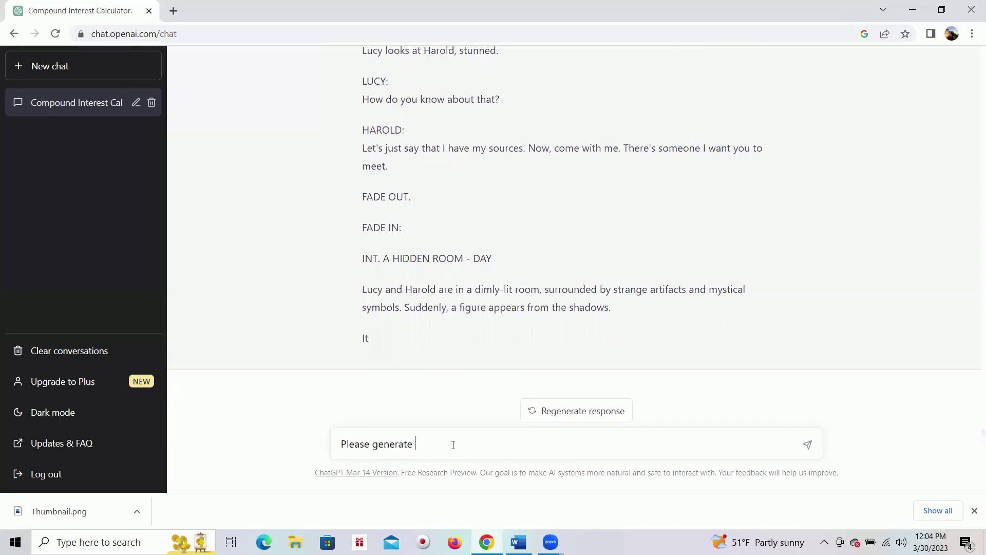
type("five")
type(" engag")
type("ing ")
type("titles fora")
type(" ki")
key("BackSpace")
key("BackSpace")
key("BackSpace")
key("BackSpace")
type("blog about r")
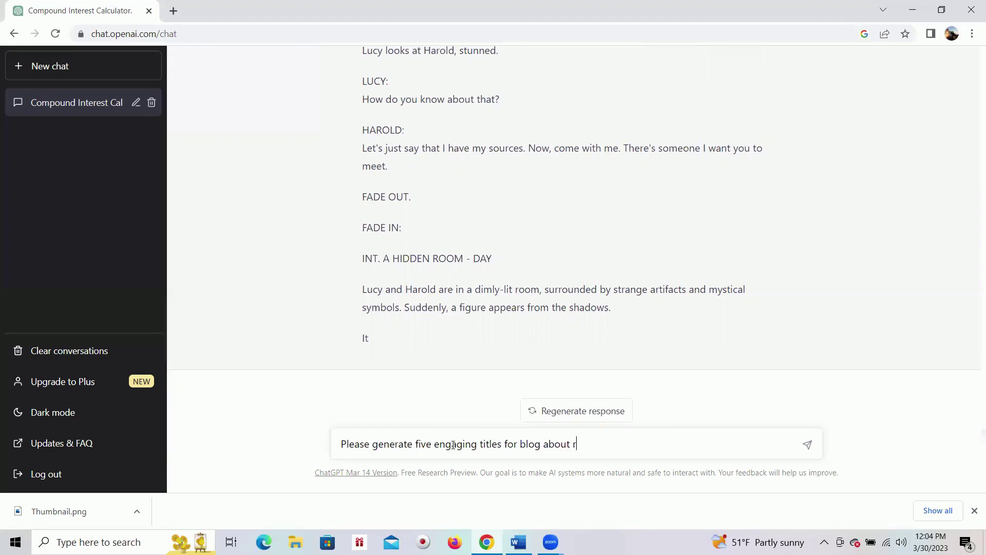
type("ed wines vs white wines")
key("Return")
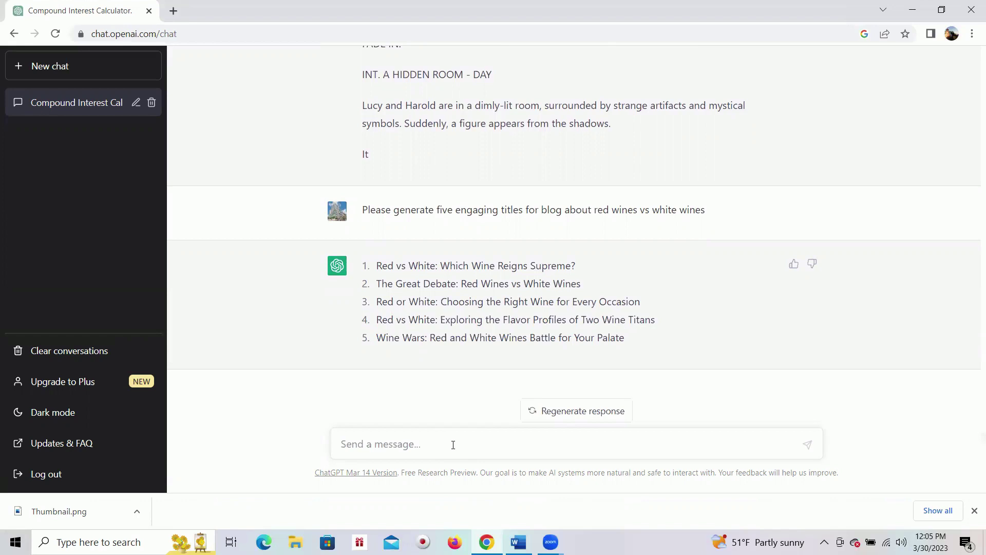
- Regenerate the wine blog titles and halt the new set partway through the fifth title
left_click(577, 411)
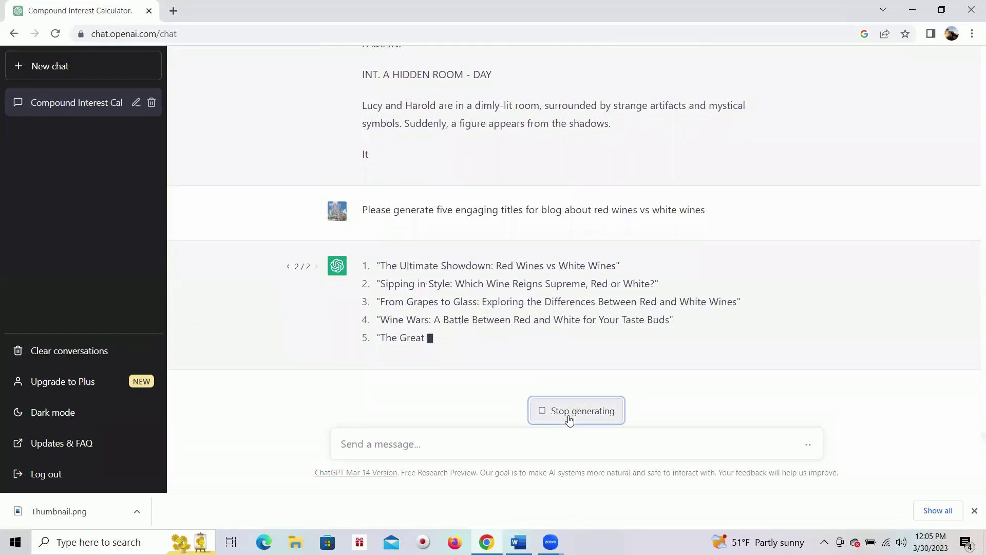
left_click(569, 418)
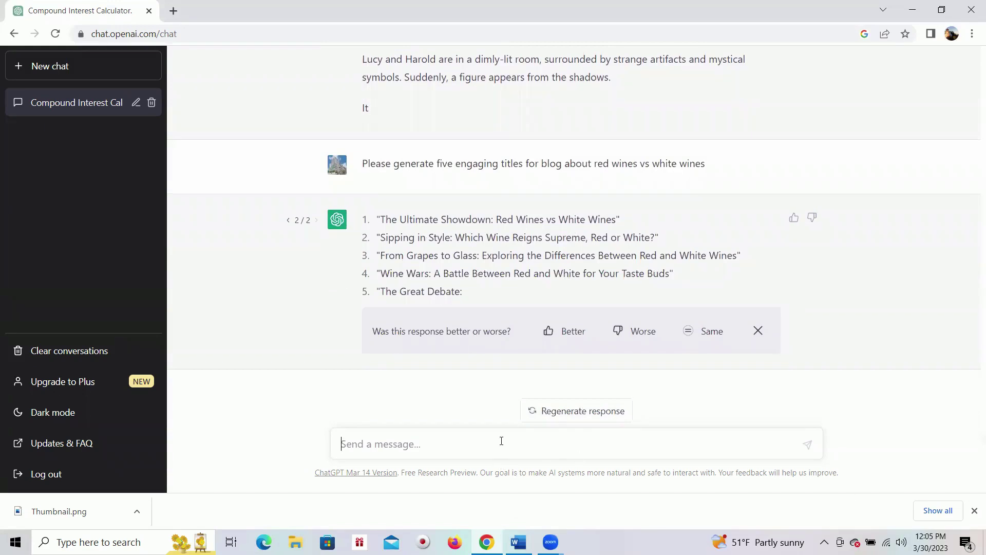
- Draft a prompt asking for a blog-post movie review of Creed 1, Creed 2, Creed 3
type("Please wri")
type("te a")
type("a mo")
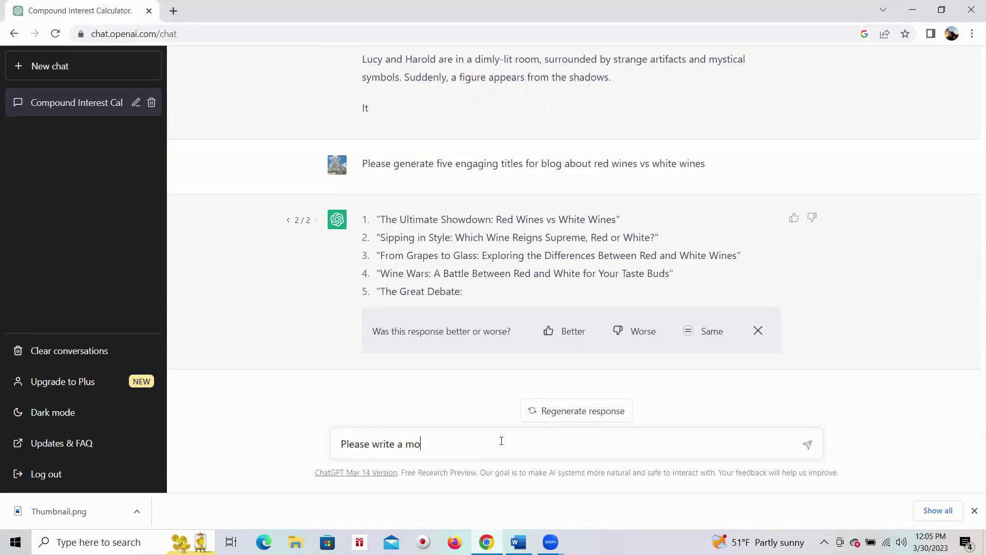
type("vie review for a a blog post on Cred")
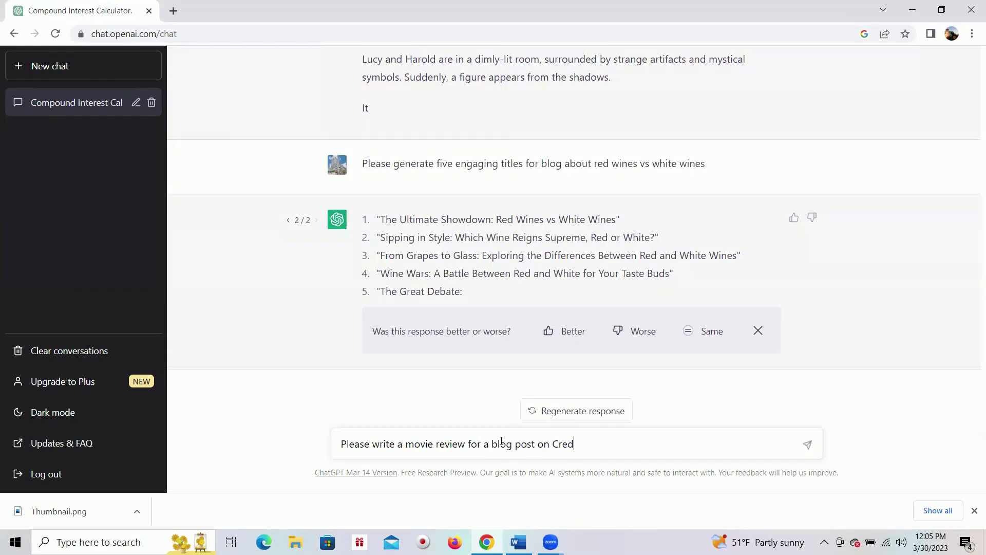
key("BackSpace")
type("ed")
type(" q")
key("BackSpace")
type("1, Creed")
key("BackSpace")
type("ed 2, Creed 3")
- Reword the draft so the review is 'comparing' the Creed films, dropping the leftover 'on'
key("Left")
key("Left")
key("Left")
key("Left")
key("Left")
key("Left")
key("Left")
key("Left")
key("Left")
key("Left")
key("Left")
type("compar")
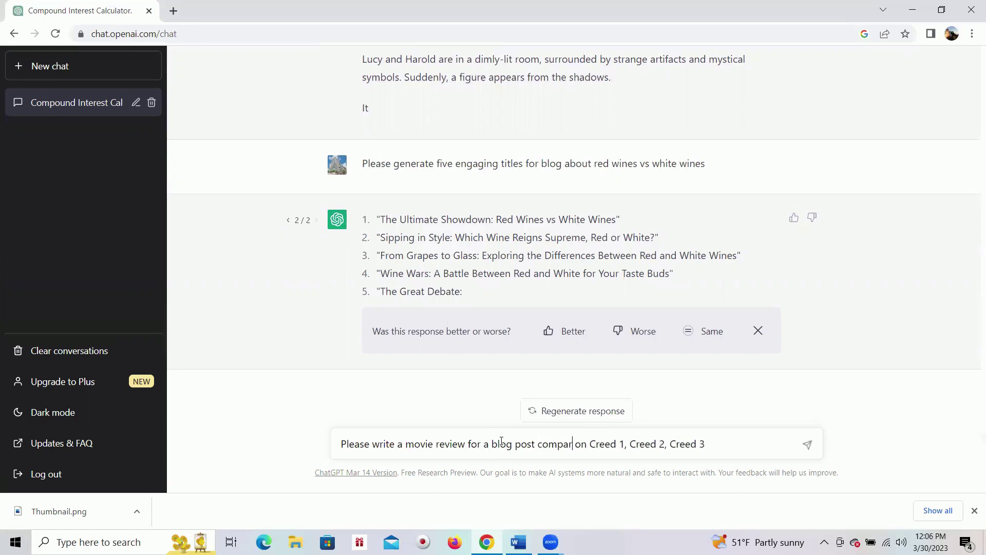
type("i")
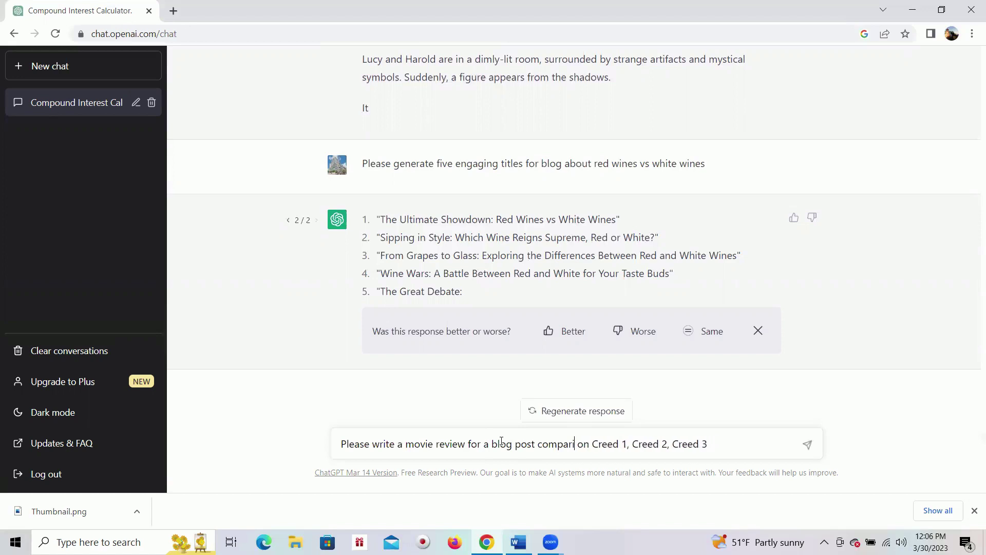
type("ng")
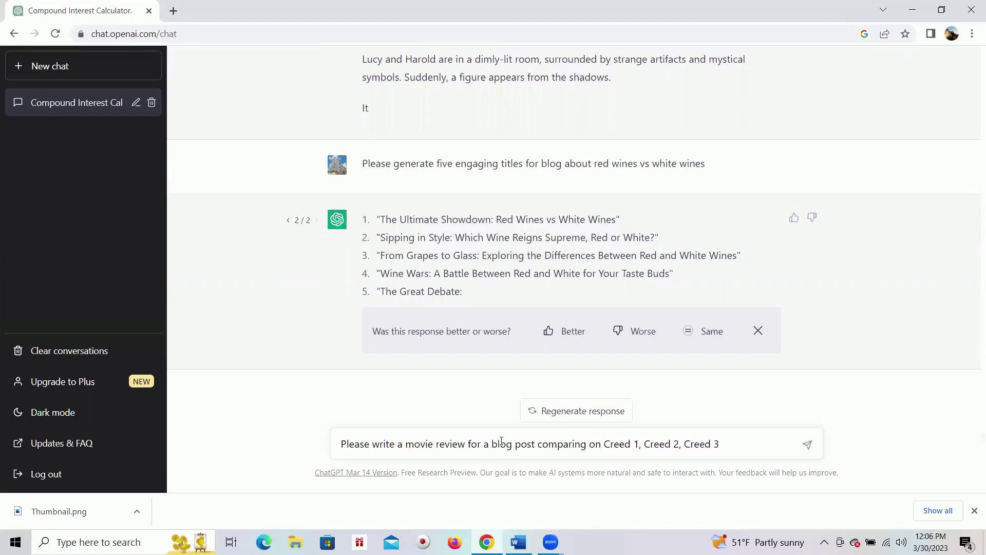
key("Delete")
key("Delete")
key("Delete")
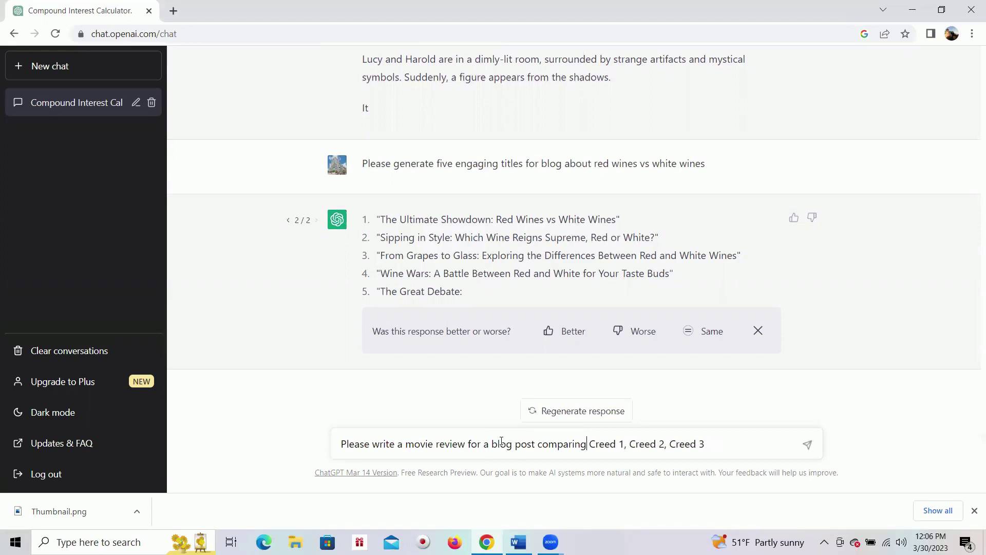
left_click(667, 444)
- Insert 'and' before Creed 3 and send the Creed movie review request
type("and")
key("Return")
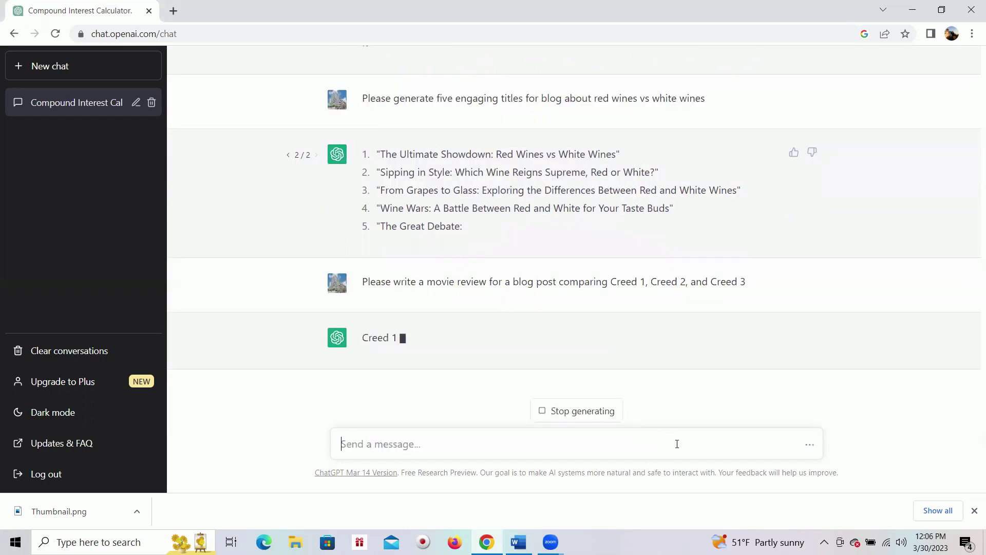